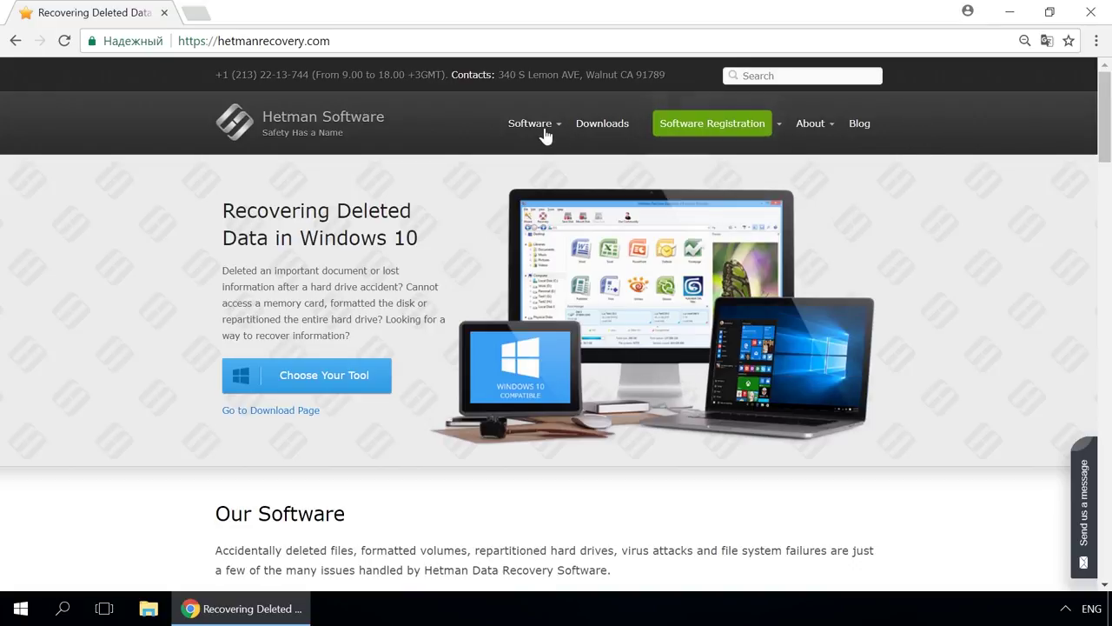
# Go to the Partition Recovery product page from the Software menu on hetmanrecovery.com.
pyautogui.moveTo(539, 131)
pyautogui.click(541, 179)
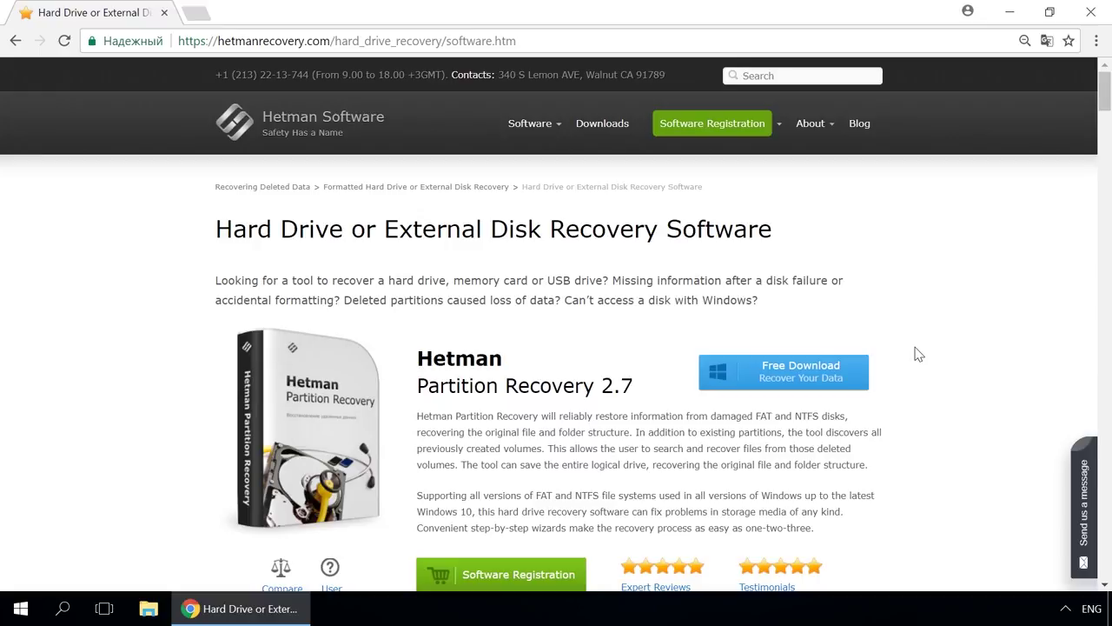
# Find and open the blog article on creating a Storage Space.
pyautogui.click(858, 123)
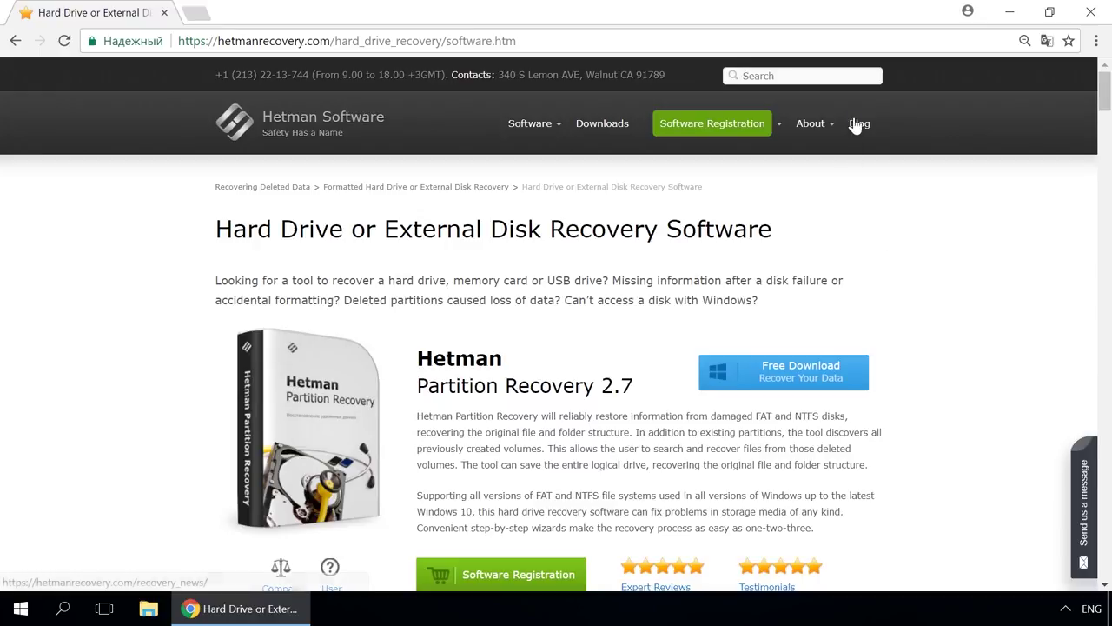
pyautogui.scroll(-8, 576, 276)
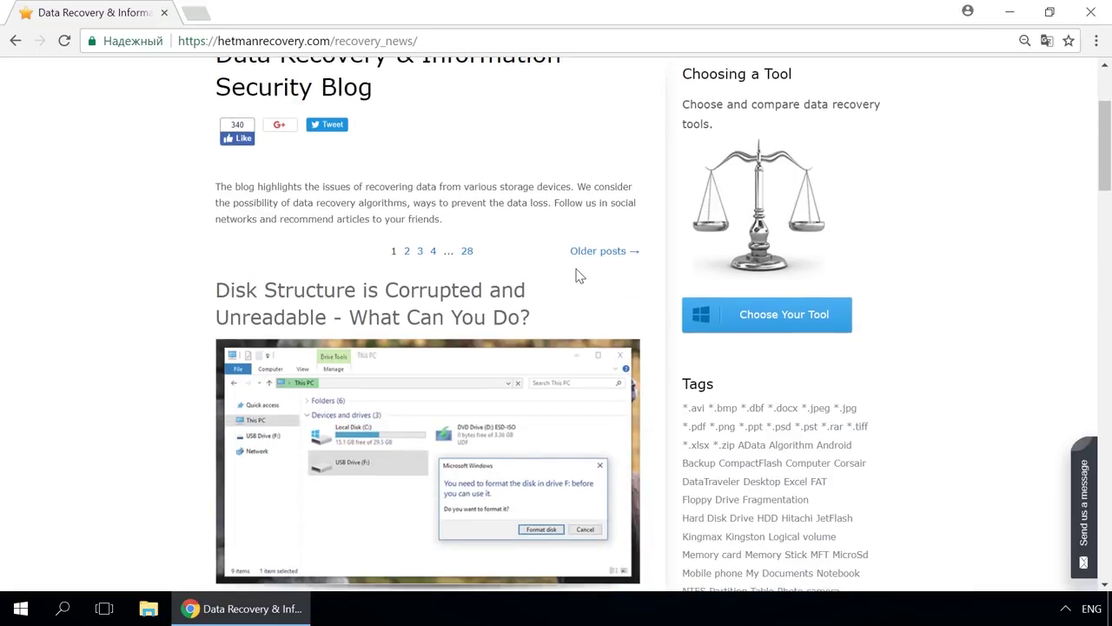
pyautogui.scroll(-6, 576, 276)
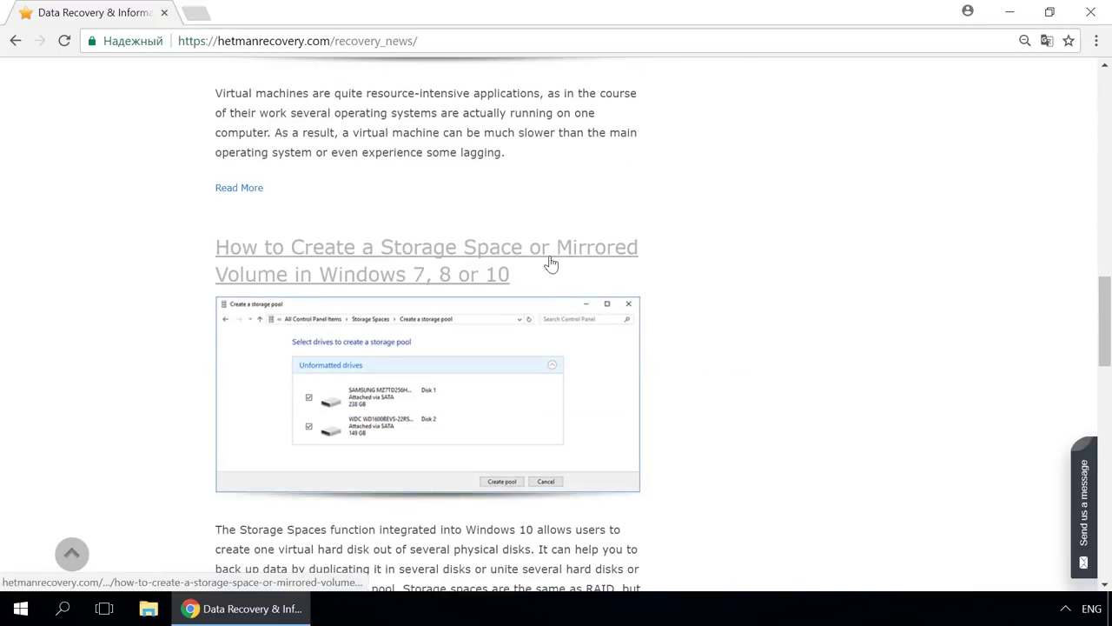
pyautogui.click(549, 256)
# Scroll through the Storage Space article and bring up the message form.
pyautogui.scroll(-10, 549, 256)
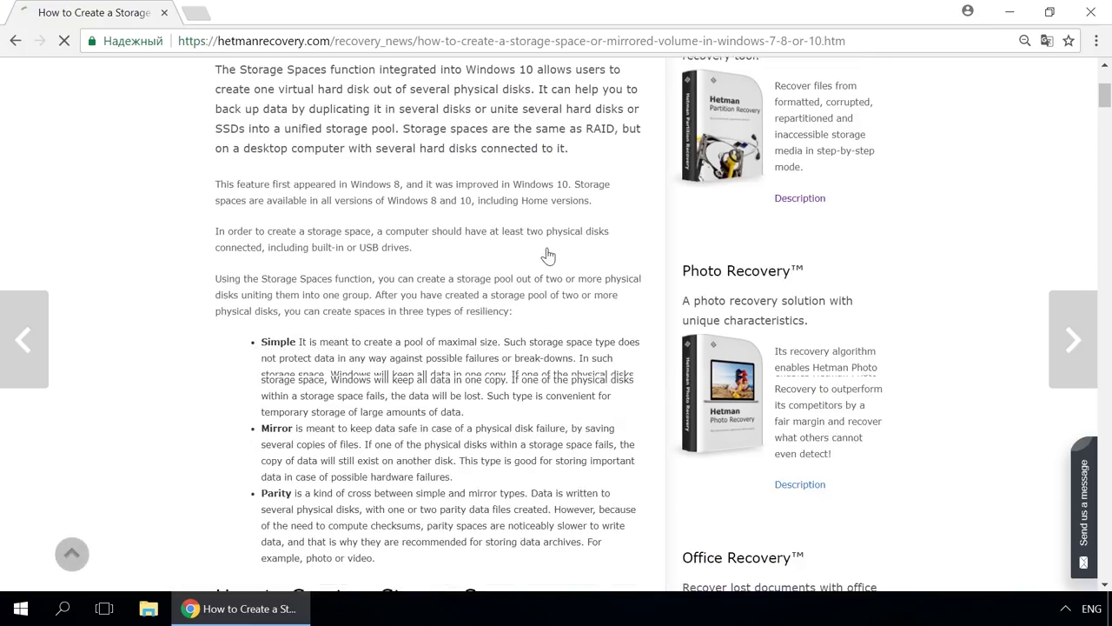
pyautogui.scroll(-2, 547, 253)
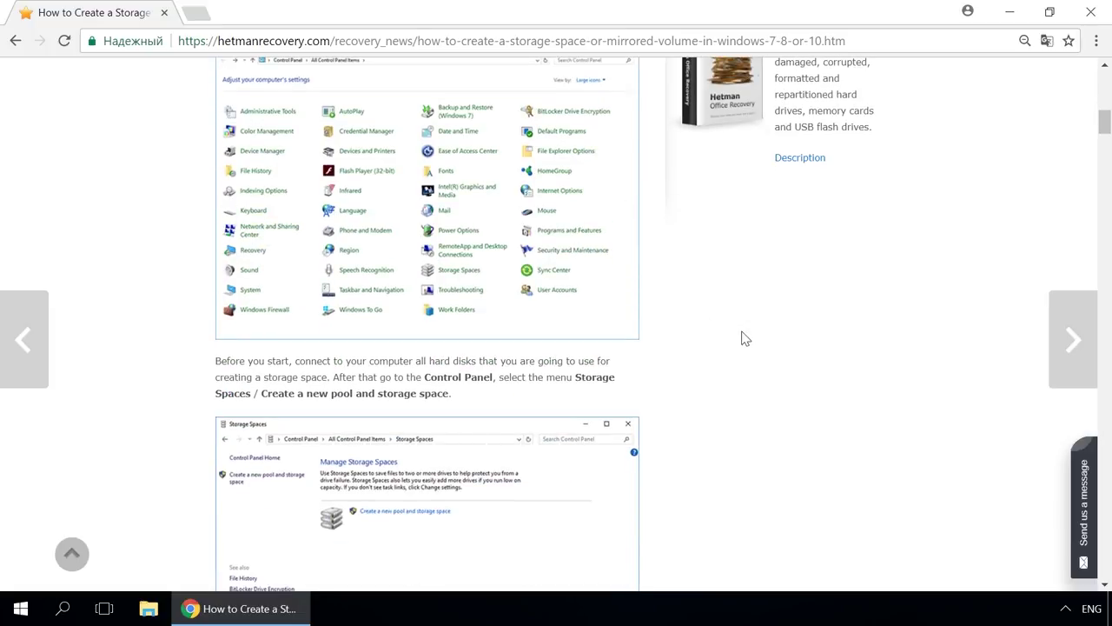
pyautogui.click(1085, 478)
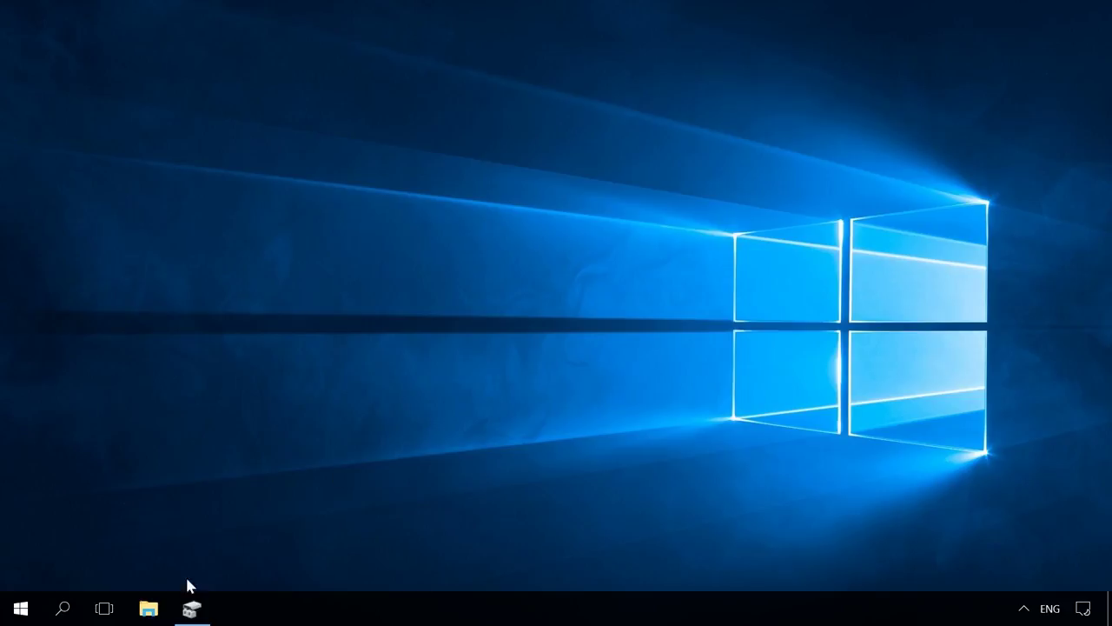
# Bring the Disk Management window back from the taskbar.
pyautogui.click(191, 608)
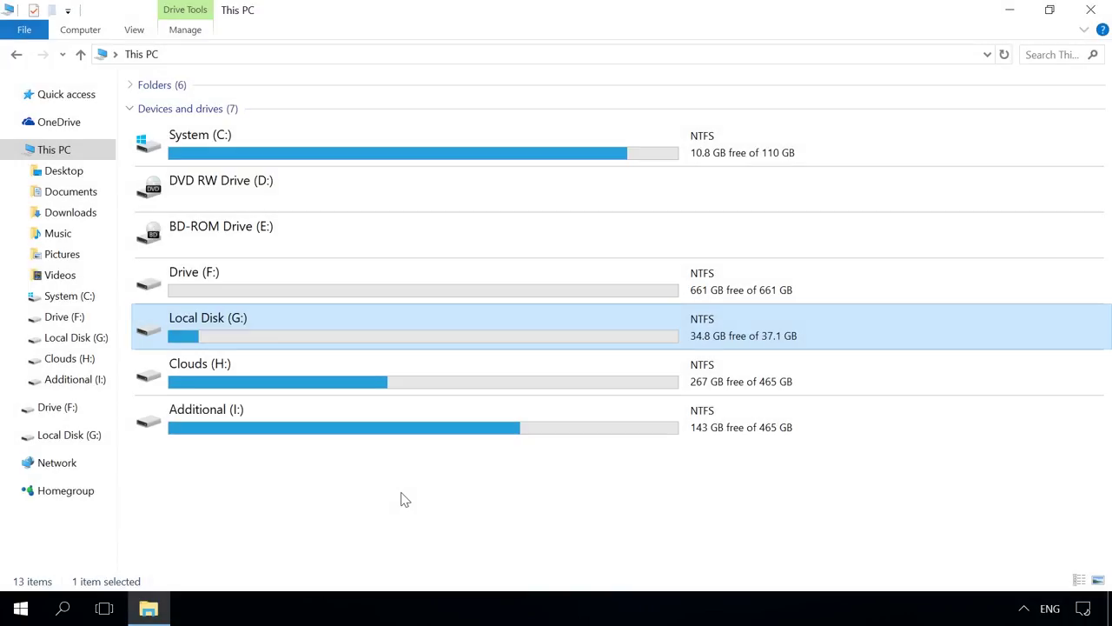
# Inspect the Video 124 and Video 125 folders on Local Disk (G:).
pyautogui.doubleClick(370, 315)
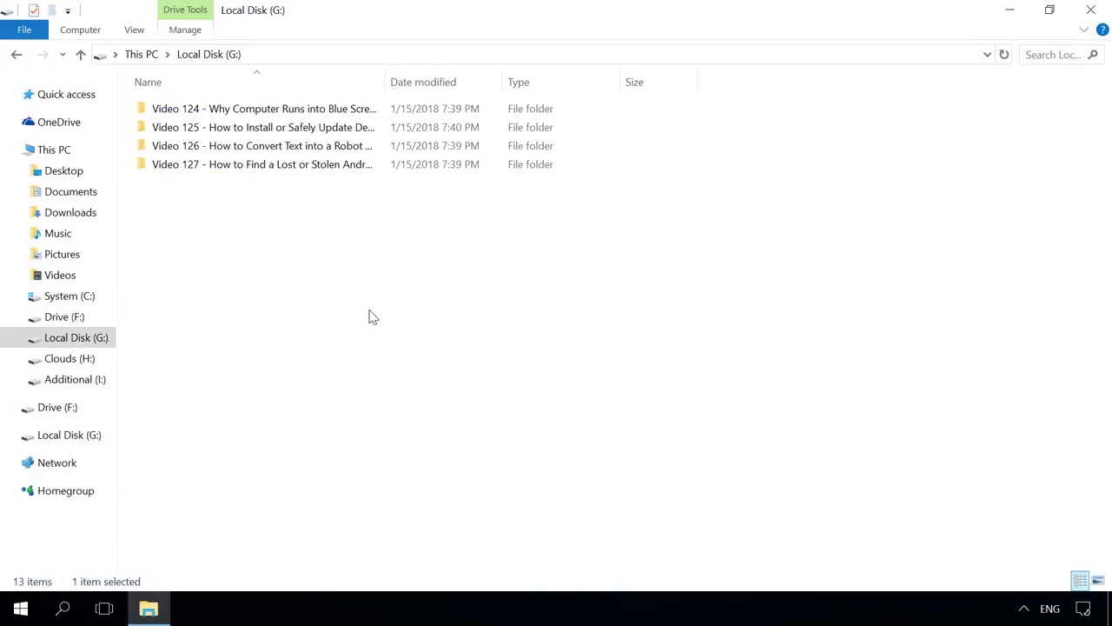
pyautogui.doubleClick(294, 112)
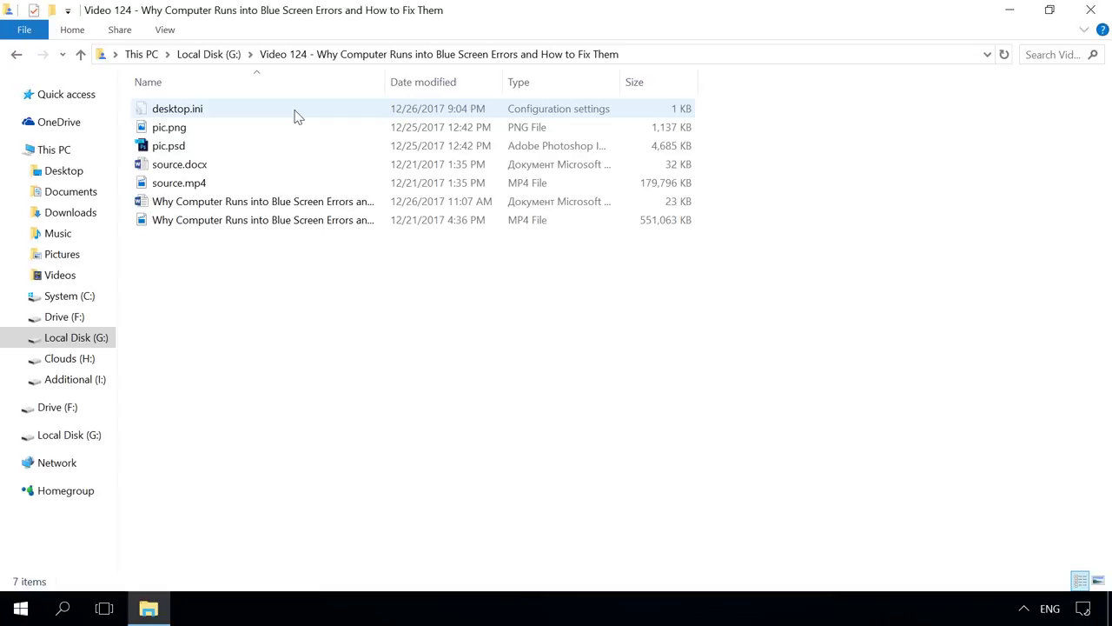
pyautogui.hotkey('alt', 'Left')
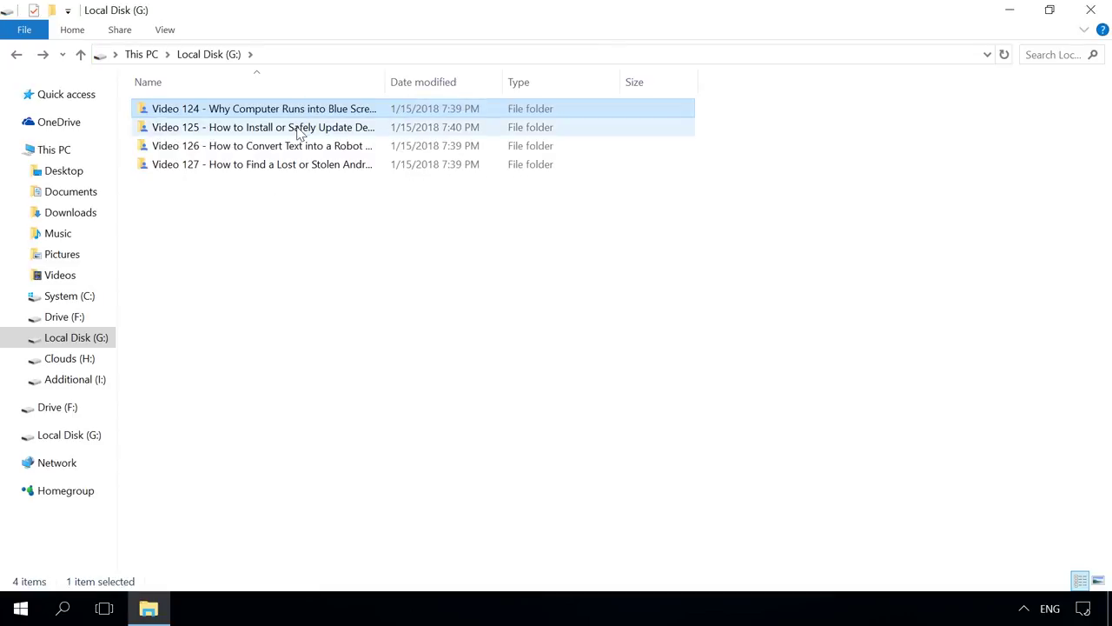
pyautogui.doubleClick(297, 128)
pyautogui.hotkey('alt', 'Left')
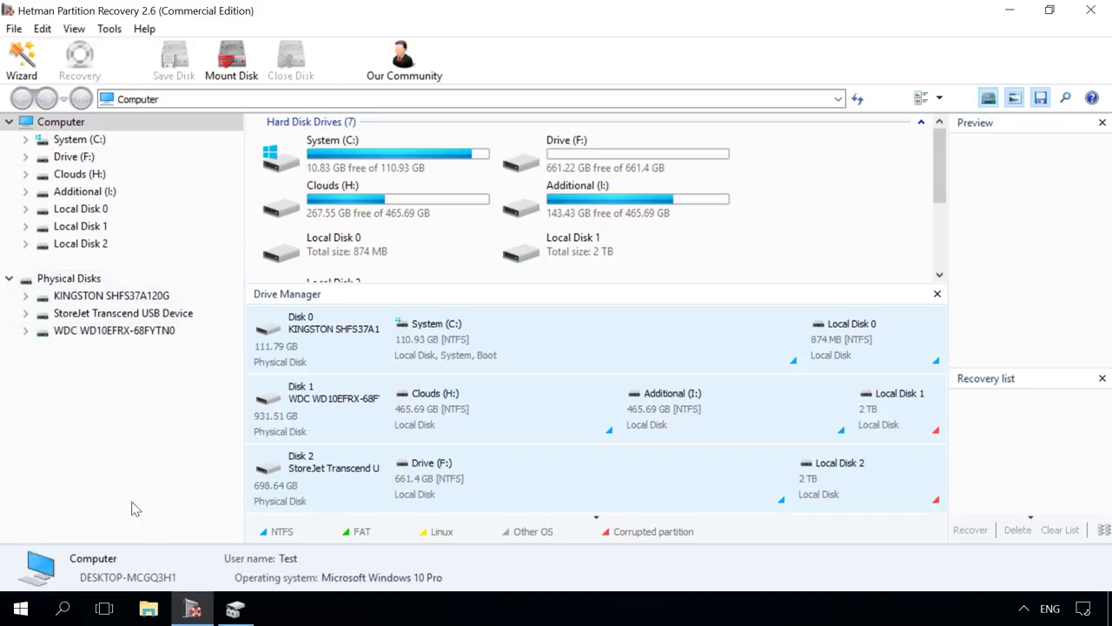
# Check Disk 2's 37.11 GB unallocated space, then fully analyse the StoreJet Transcend USB Device.
pyautogui.click(235, 609)
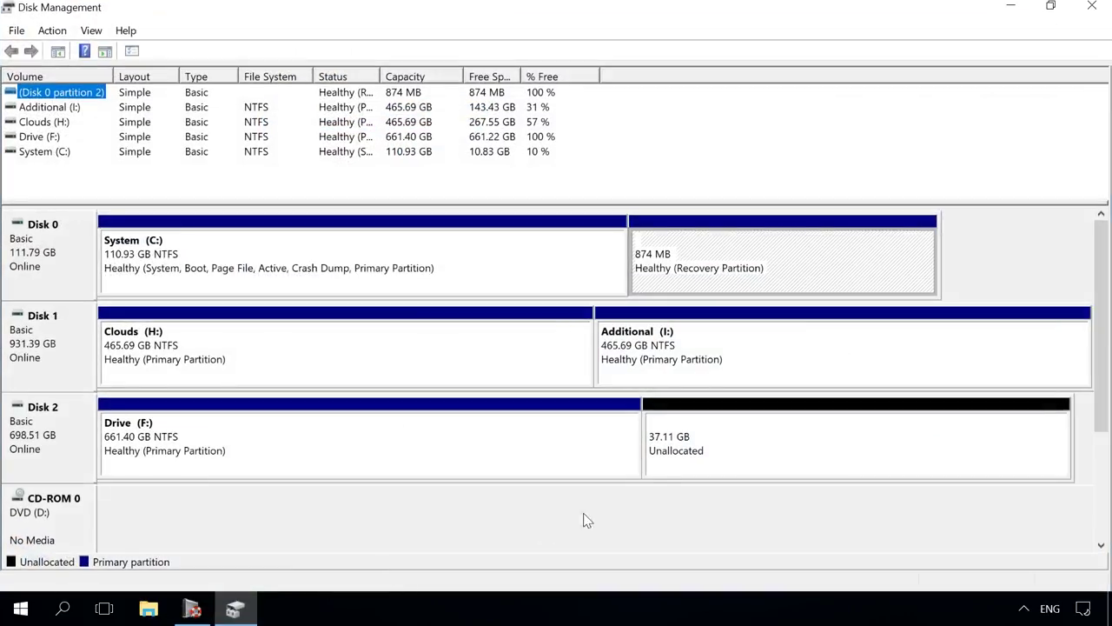
pyautogui.click(666, 459)
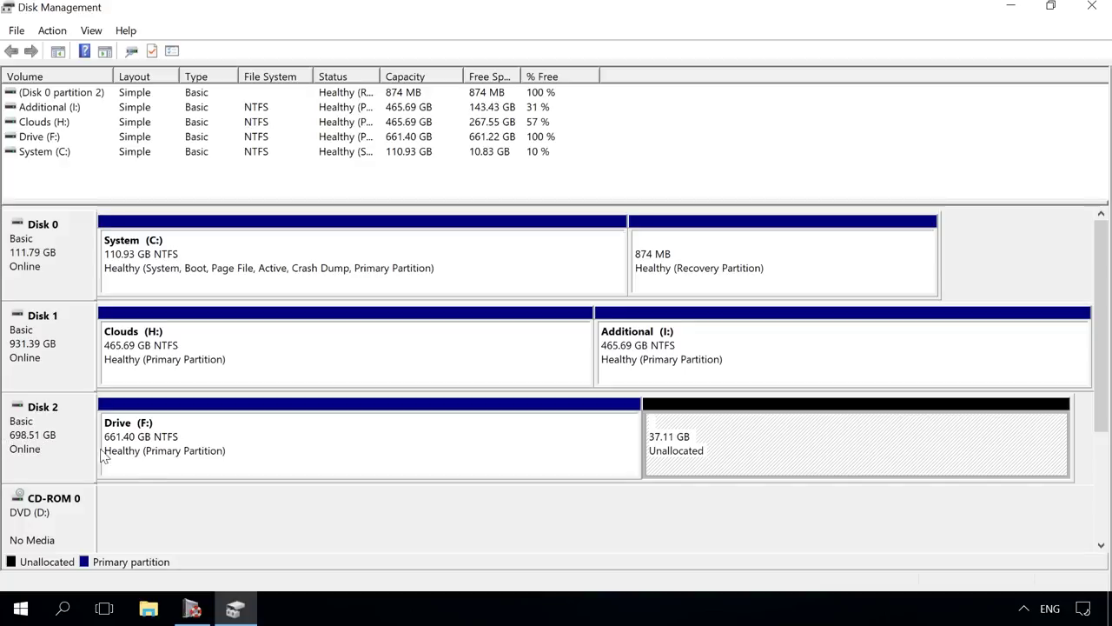
pyautogui.click(192, 608)
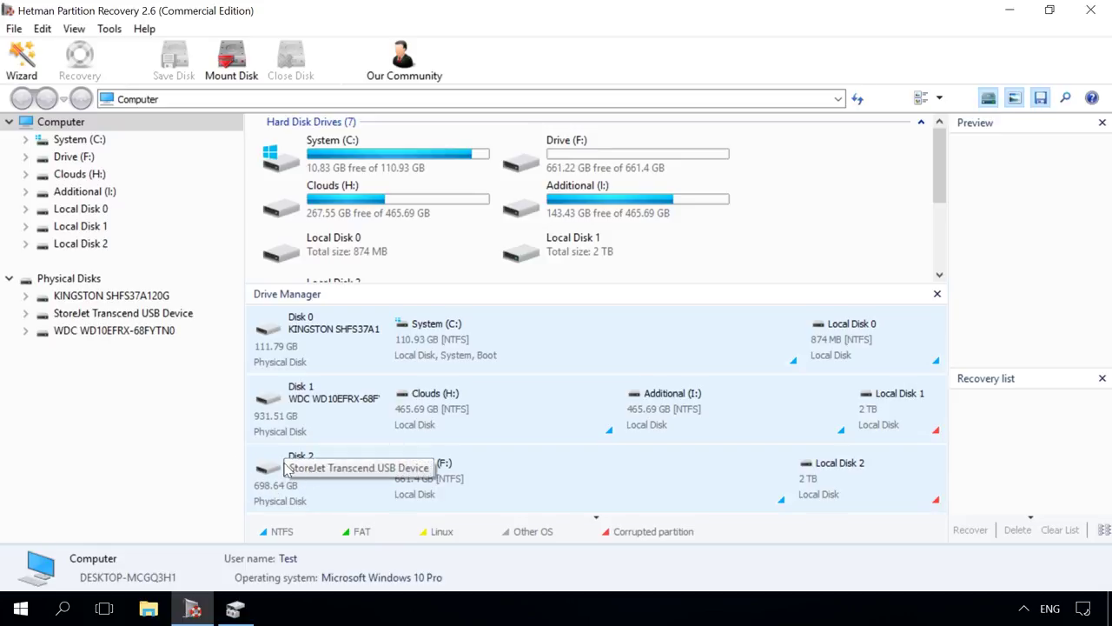
pyautogui.doubleClick(124, 315)
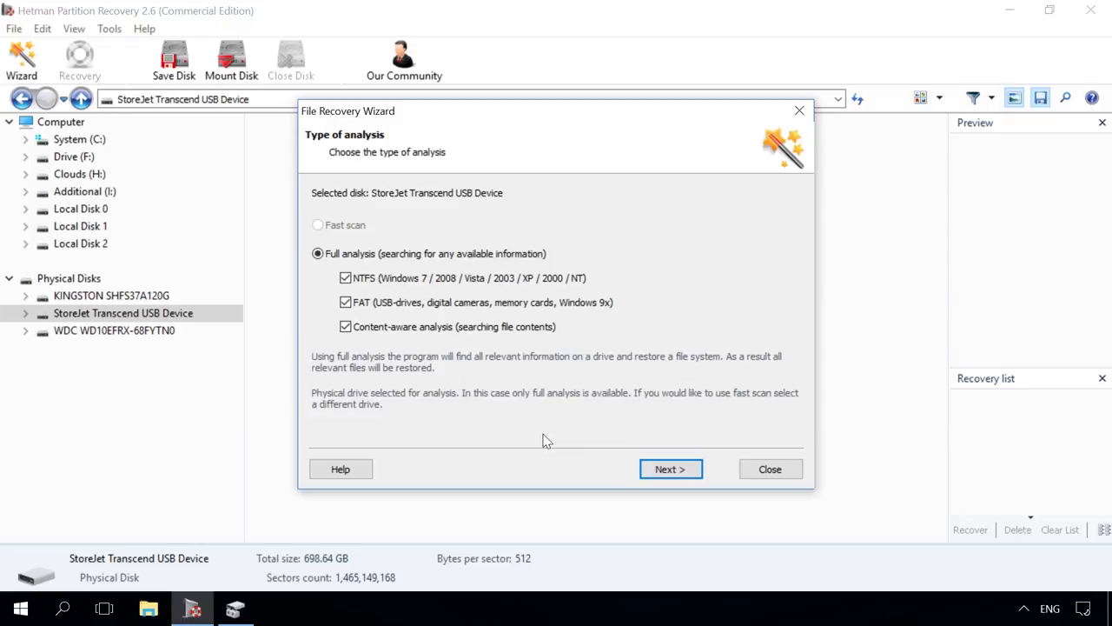
pyautogui.click(665, 472)
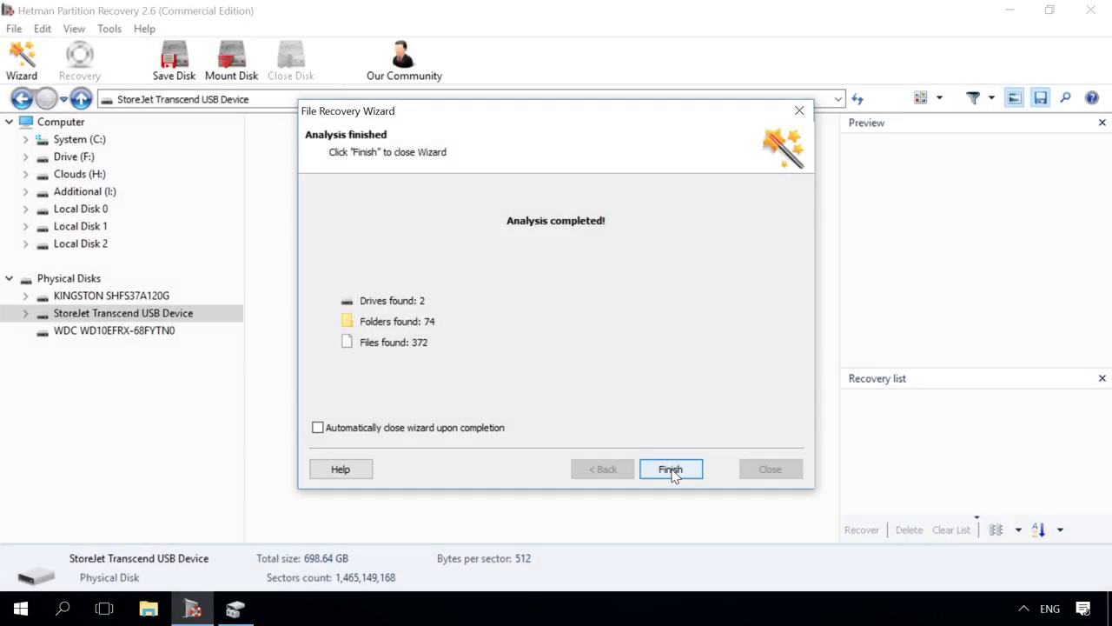
# Open the Video 124 folder inside NTFS Partition 1 (Local Disk).
pyautogui.click(671, 469)
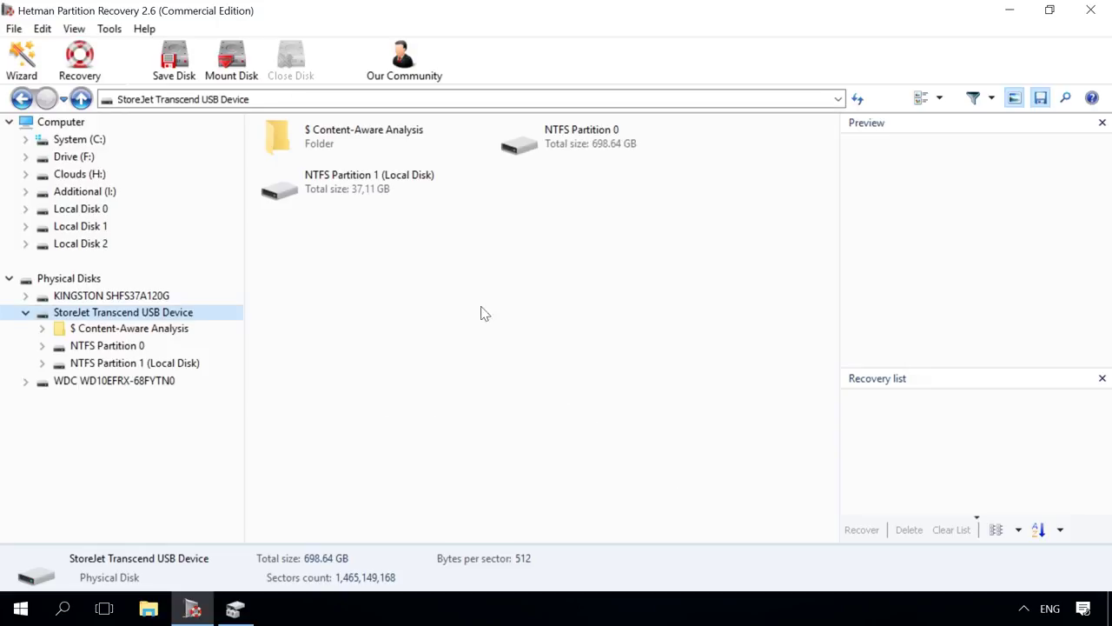
pyautogui.doubleClick(422, 182)
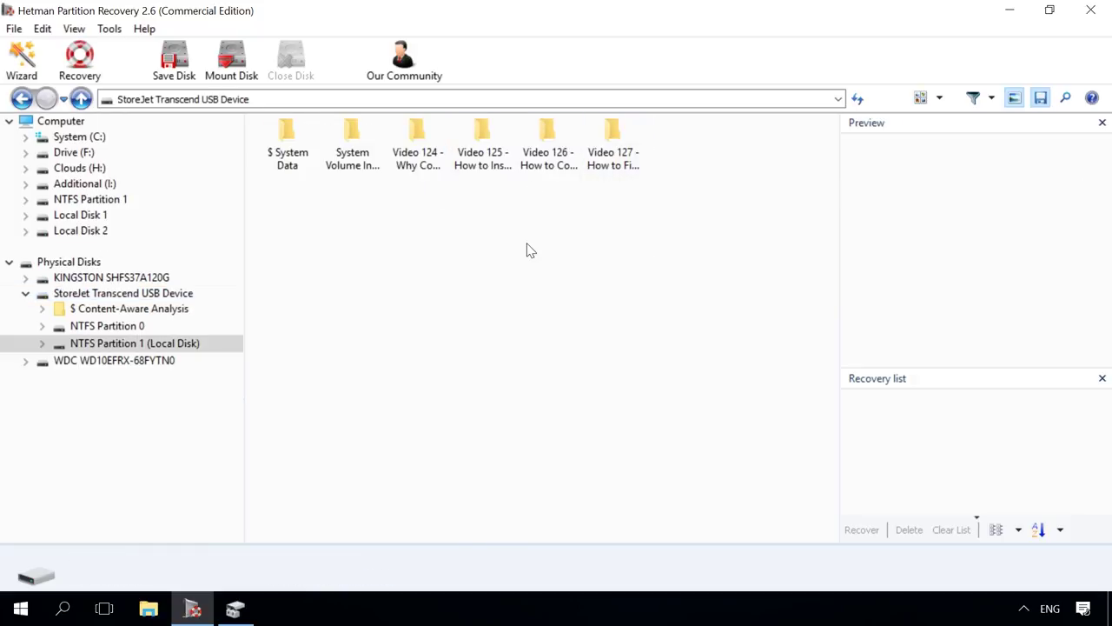
pyautogui.doubleClick(423, 165)
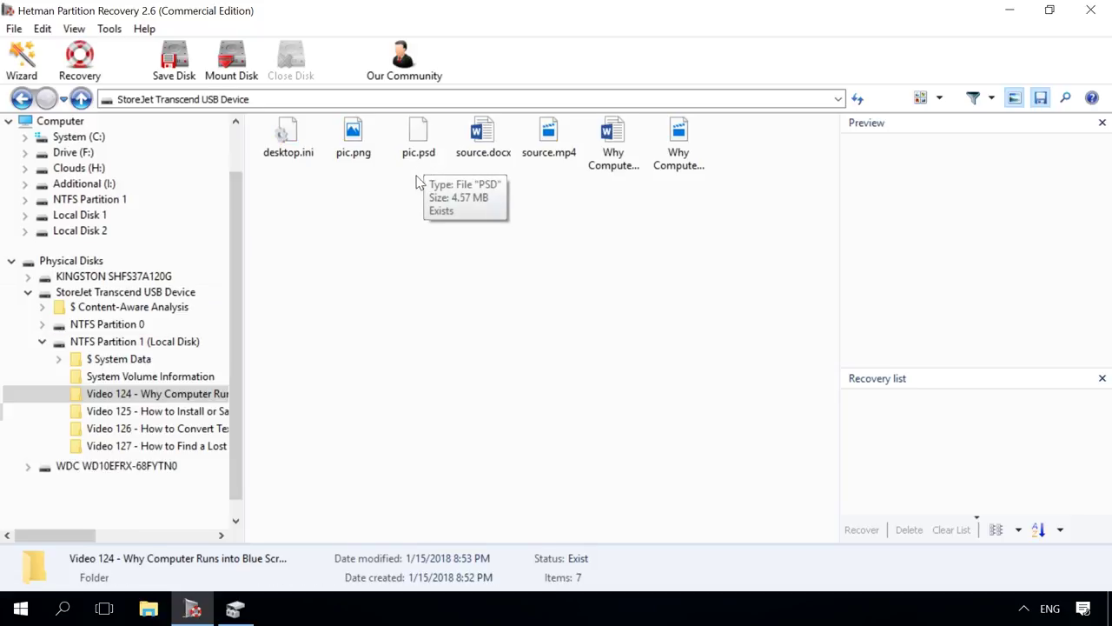
# Preview pic.png, source.docx and the source.mp4 video.
pyautogui.click(358, 155)
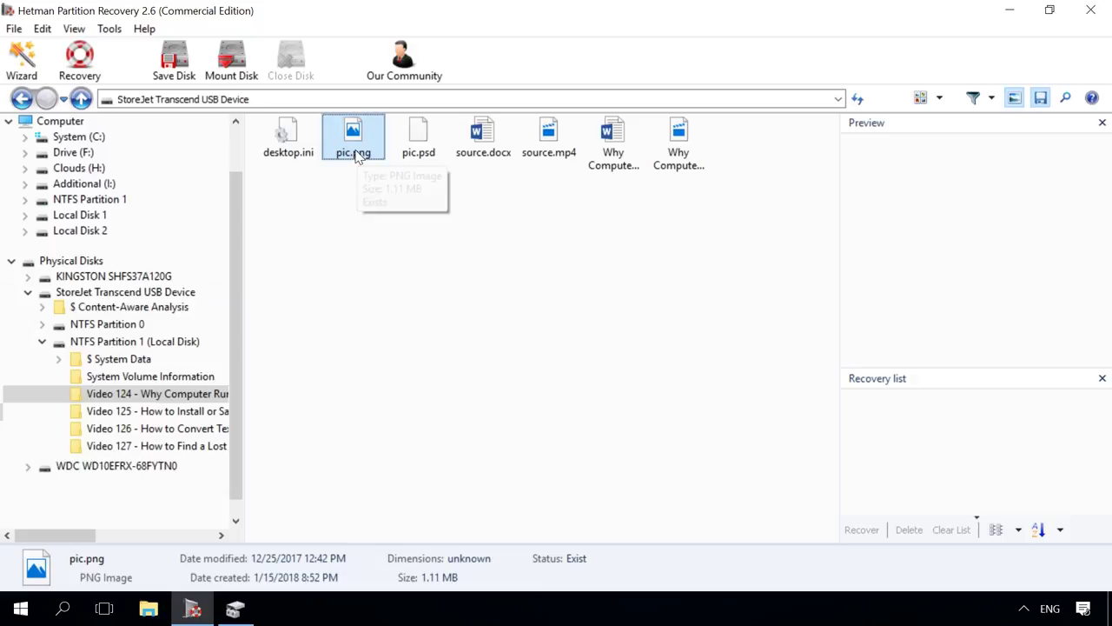
pyautogui.click(489, 134)
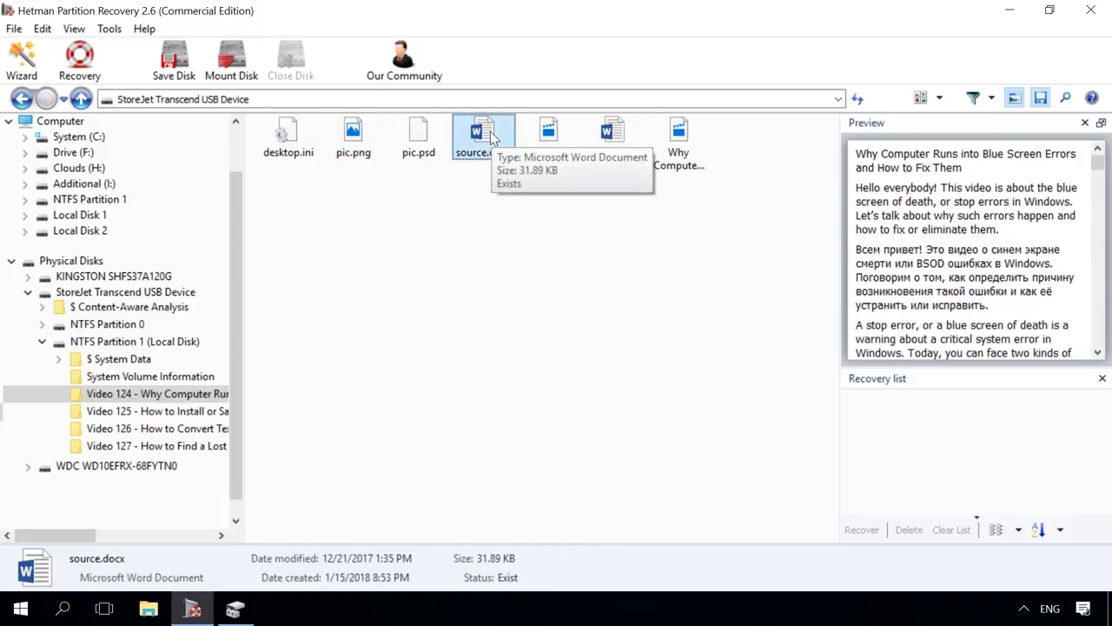
pyautogui.click(547, 135)
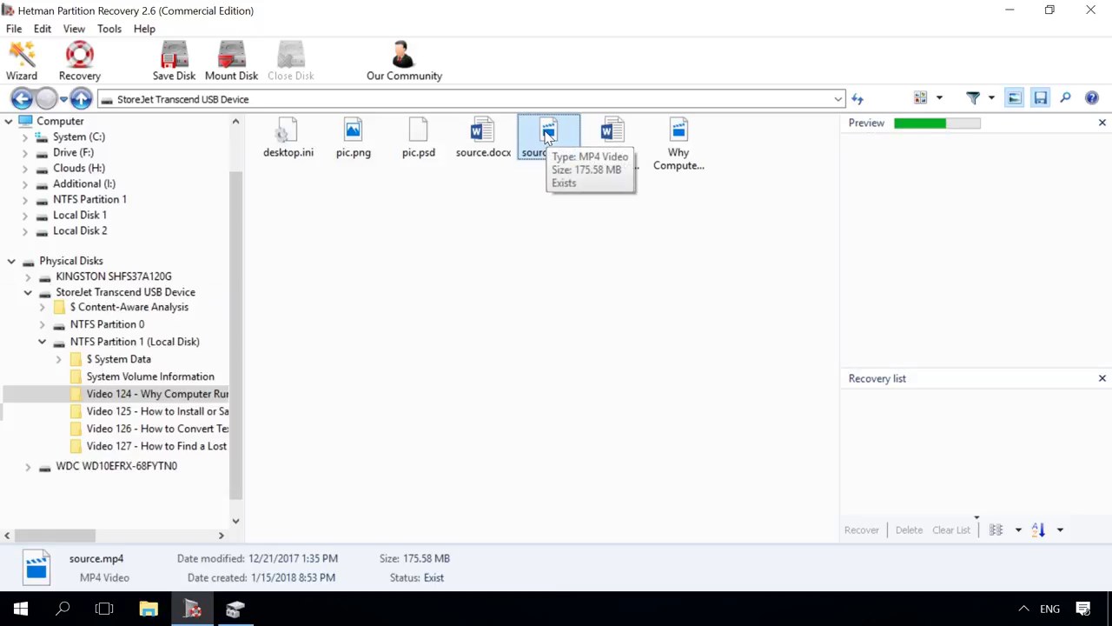
pyautogui.click(879, 355)
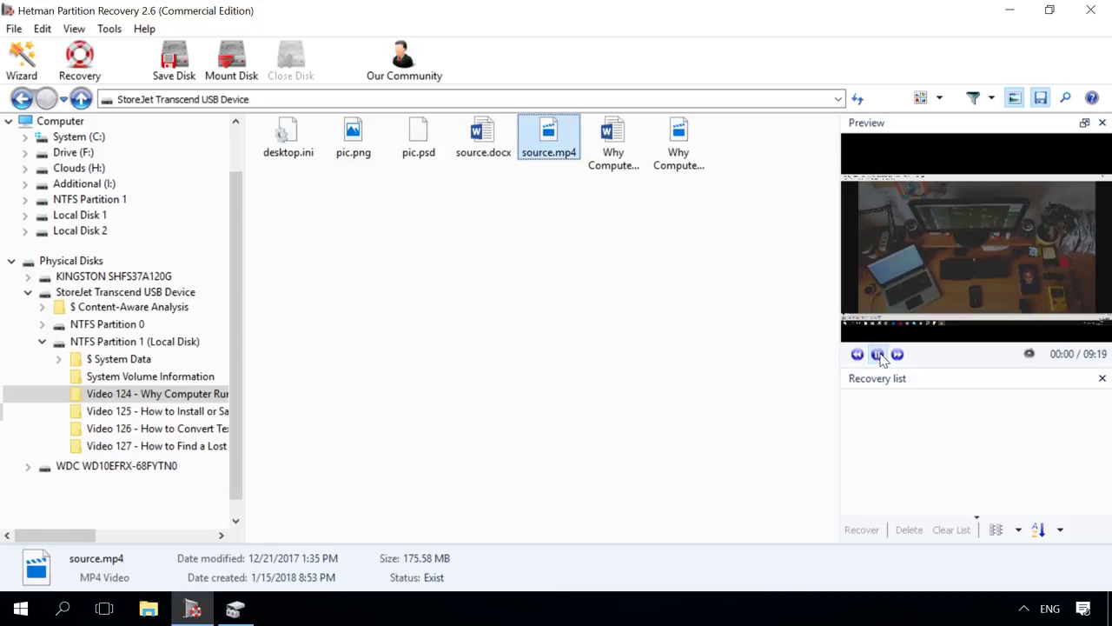
pyautogui.click(877, 355)
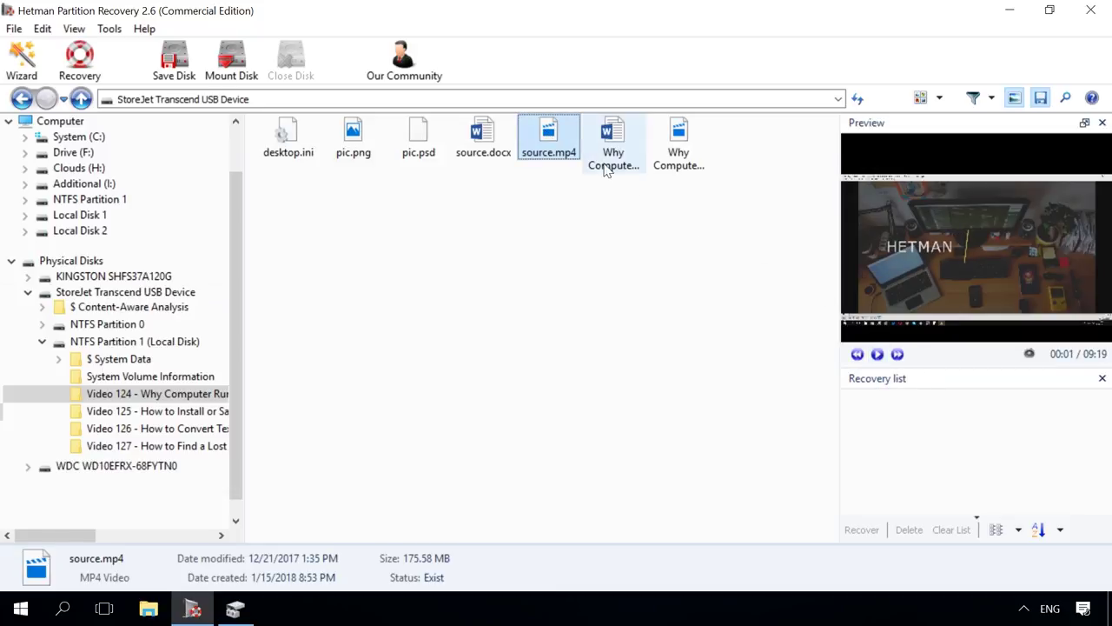
# Add the five files from pic.psd onward to the recovery list.
pyautogui.click(719, 220)
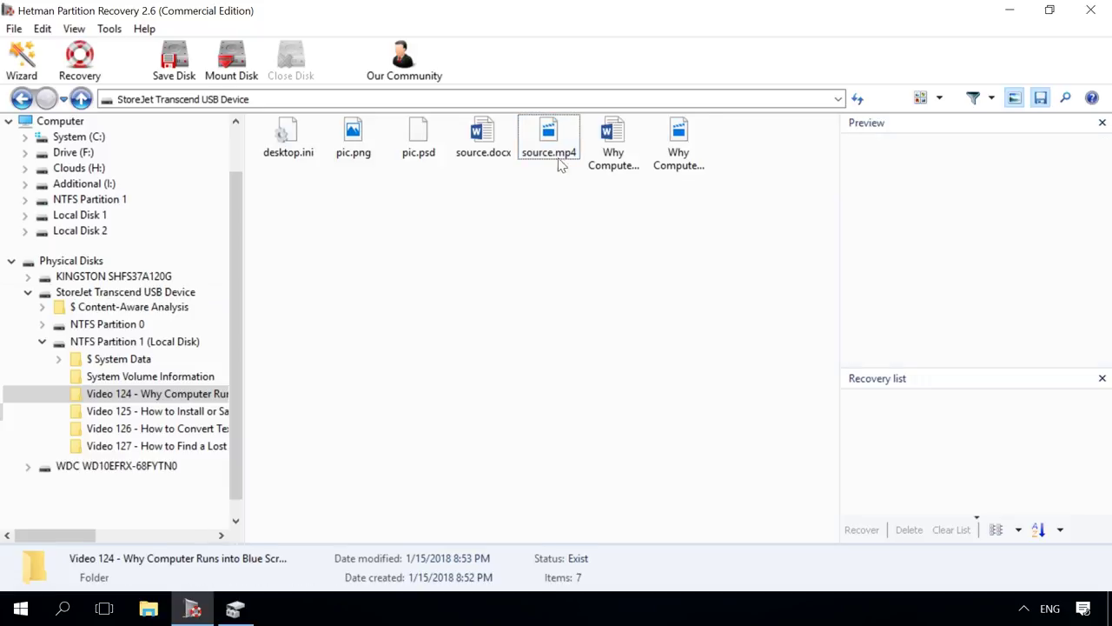
pyautogui.keyDown('shift'); pyautogui.click(419, 139); pyautogui.keyUp('shift')
pyautogui.moveTo(419, 139); pyautogui.dragTo(877, 428)
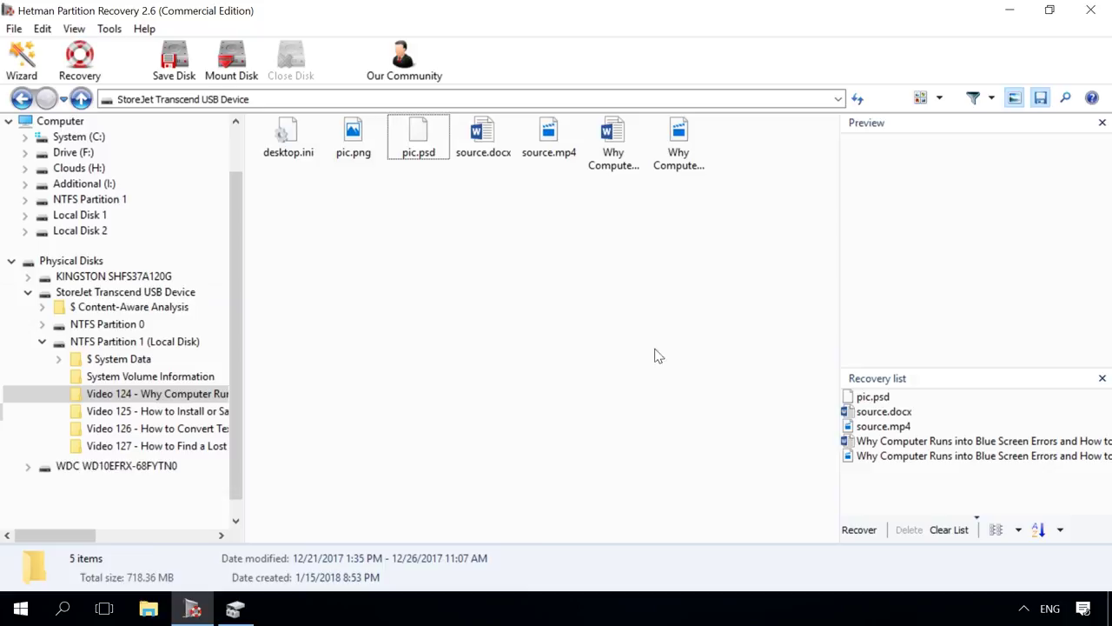
# Recover the queued files to hard disk in the Desktop\recovery folder.
pyautogui.click(98, 68)
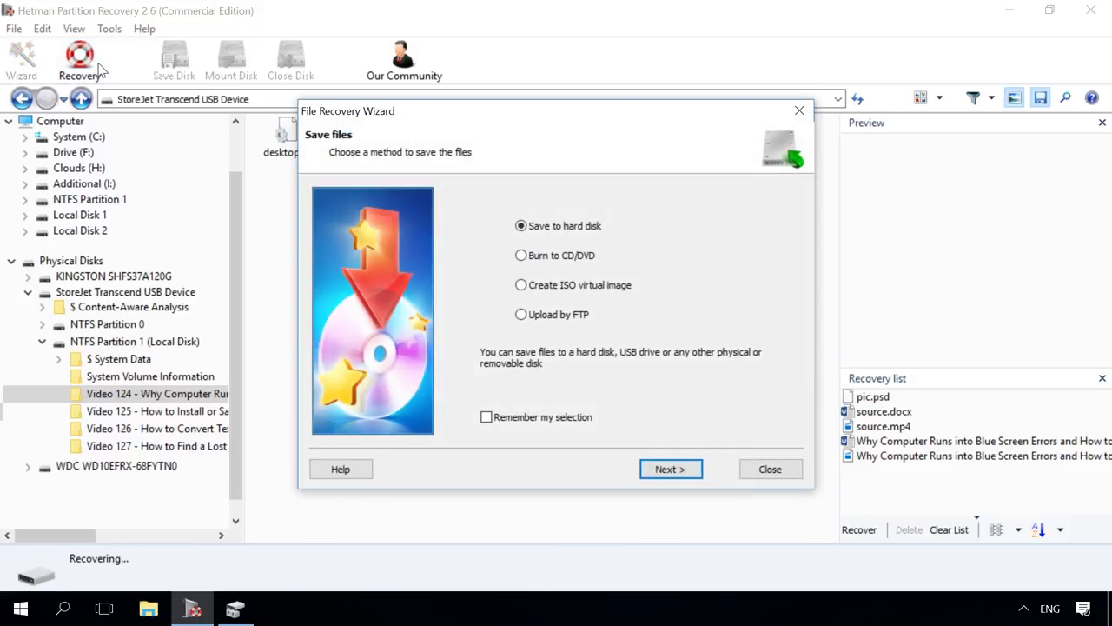
pyautogui.click(671, 469)
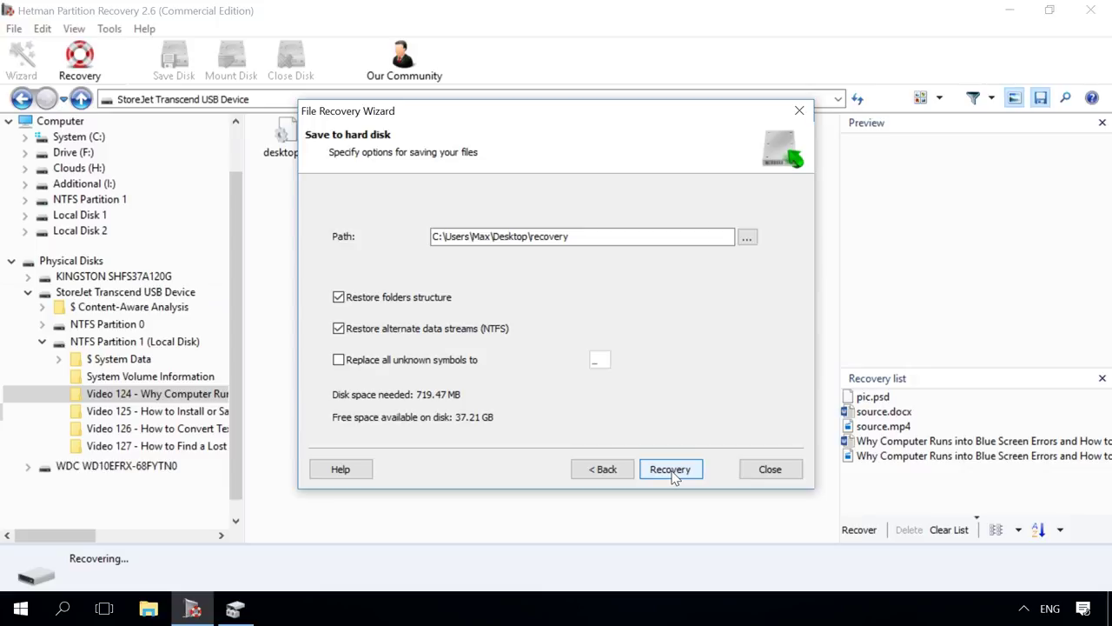
pyautogui.click(670, 469)
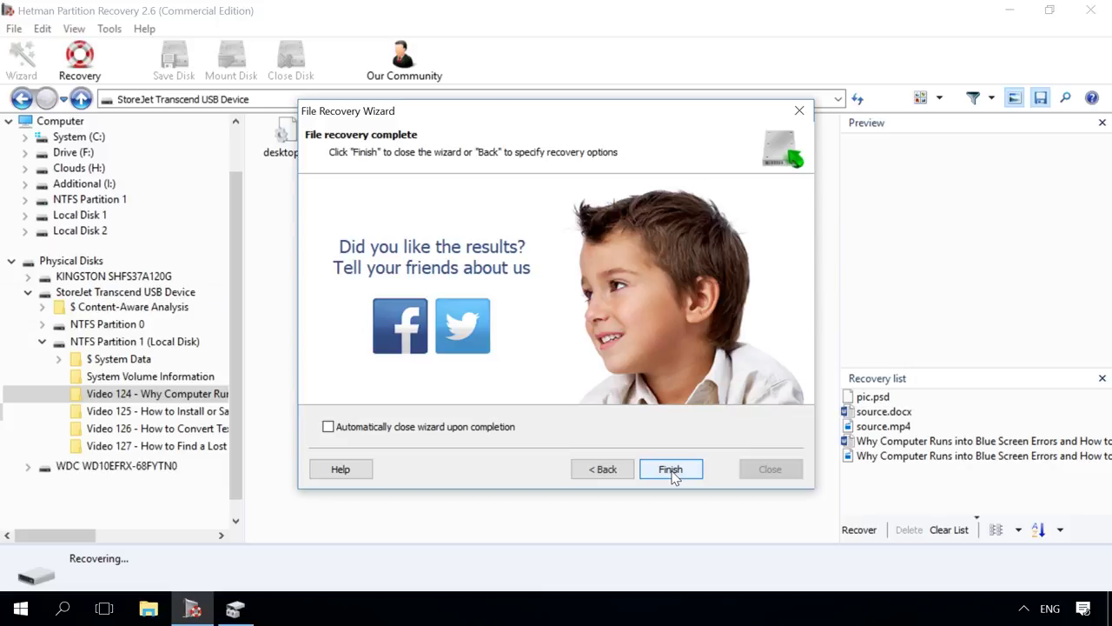
pyautogui.click(671, 470)
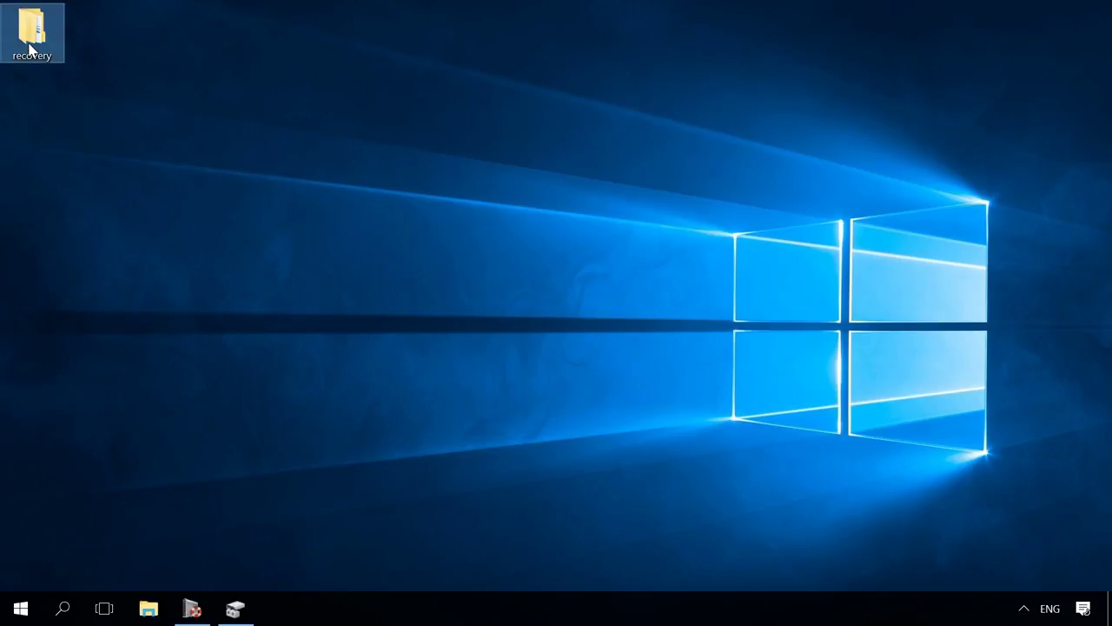
# Open recovery > Video 124 on the desktop and view the recovered pic.png.
pyautogui.doubleClick(31, 46)
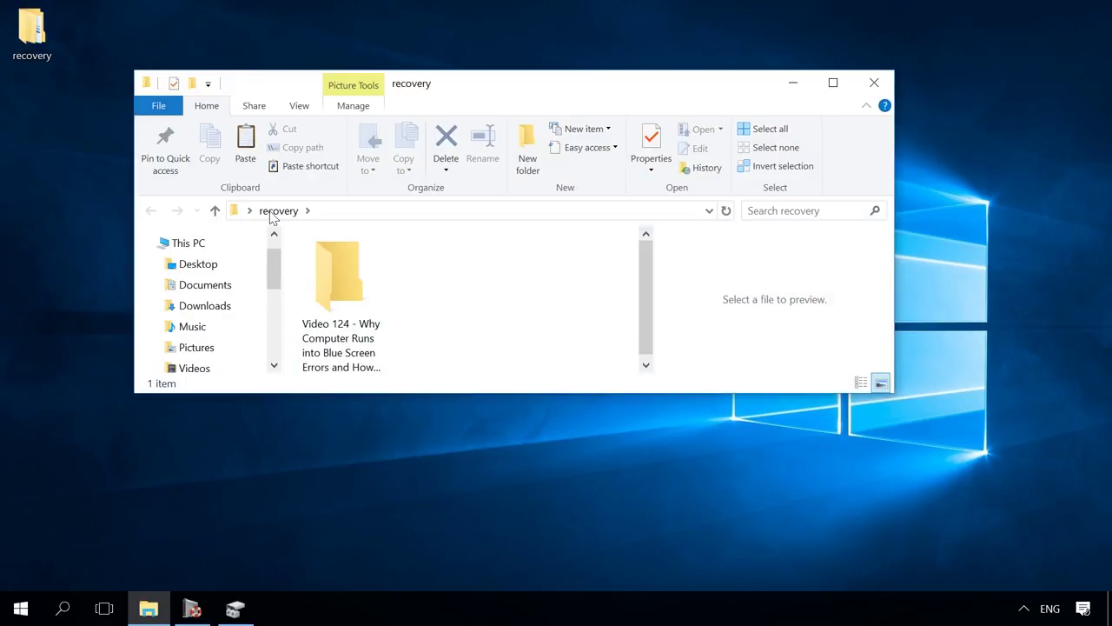
pyautogui.doubleClick(336, 268)
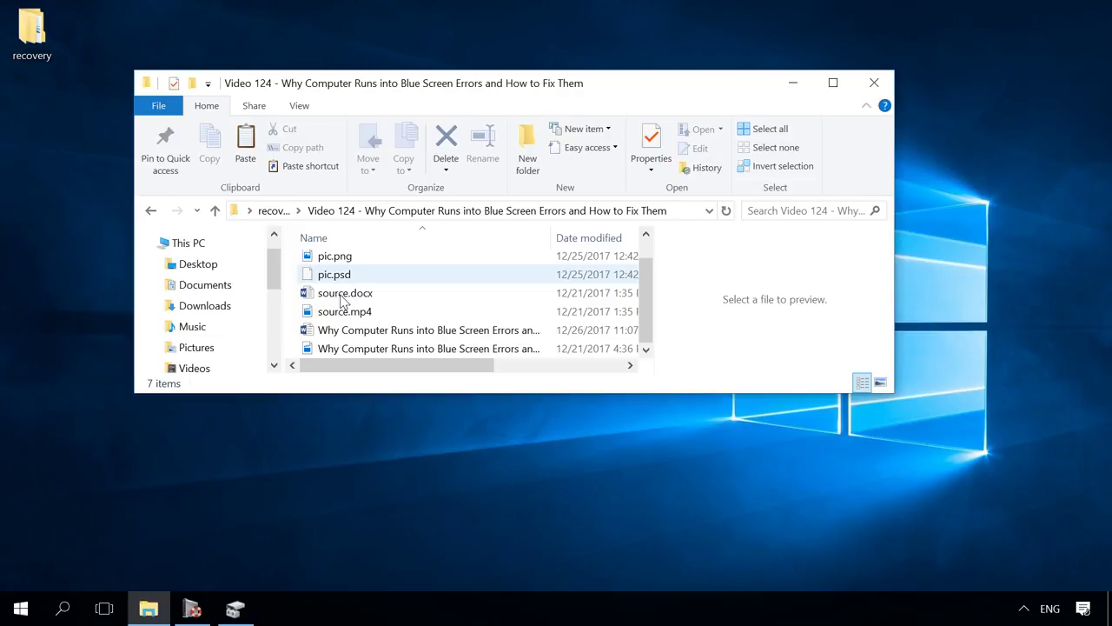
pyautogui.click(334, 260)
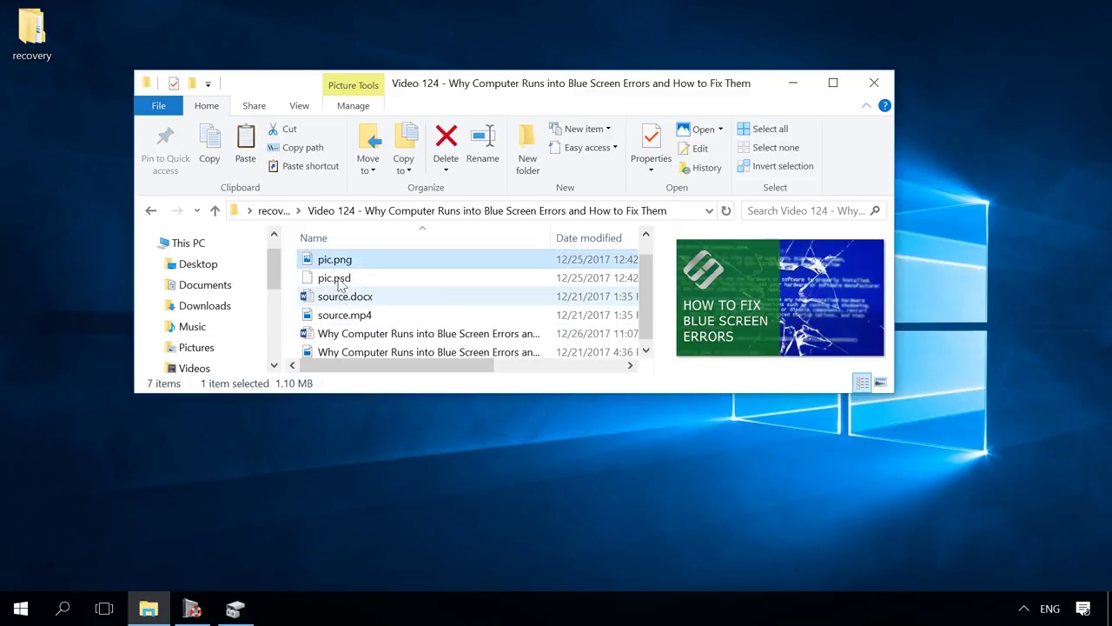
pyautogui.doubleClick(332, 261)
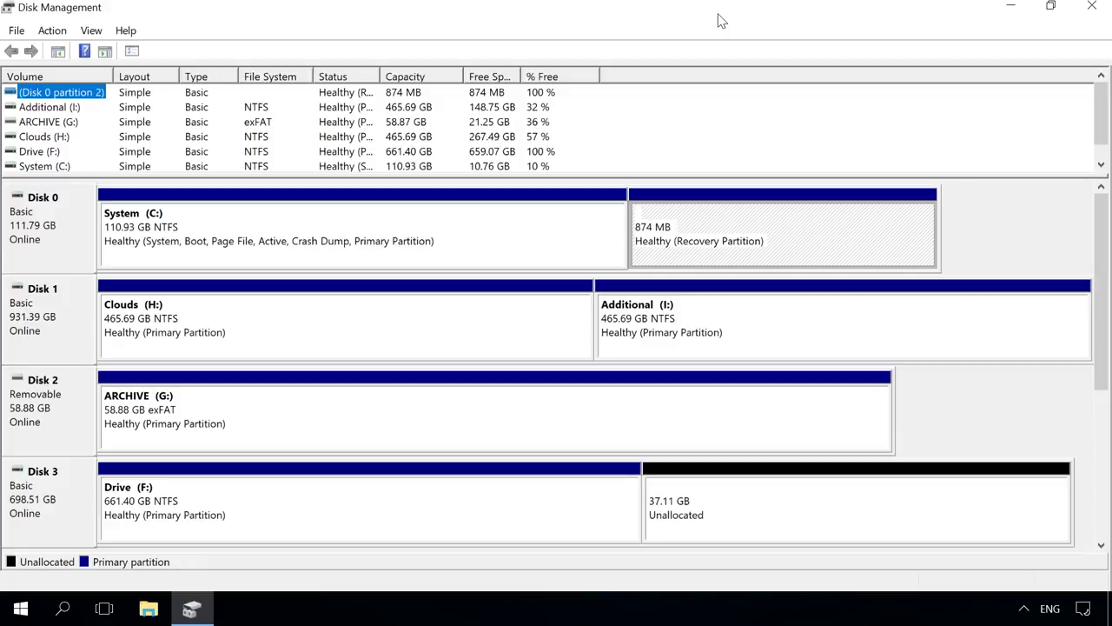
# Start New Simple Volume on Disk 3's 37.11 GB unallocated space, then cancel it.
pyautogui.rightClick(672, 515)
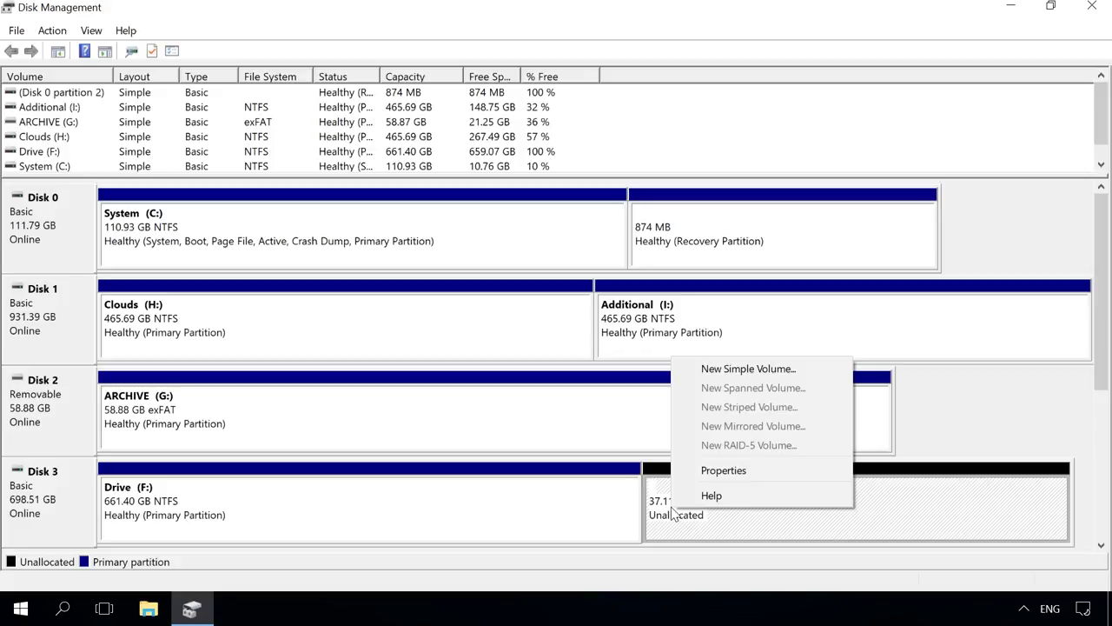
pyautogui.click(788, 372)
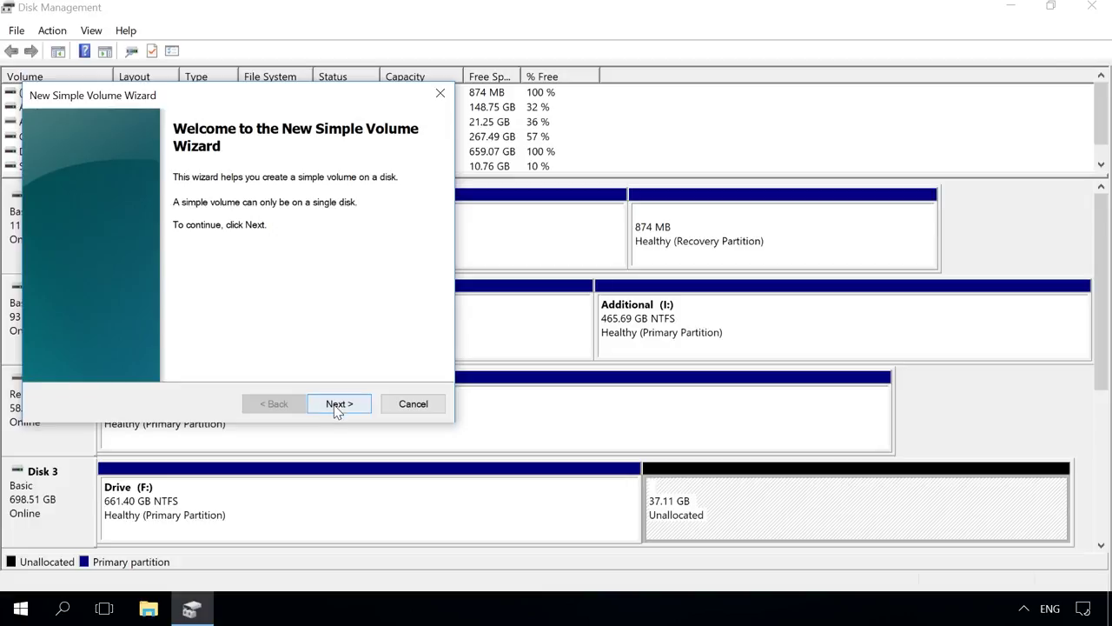
pyautogui.click(440, 93)
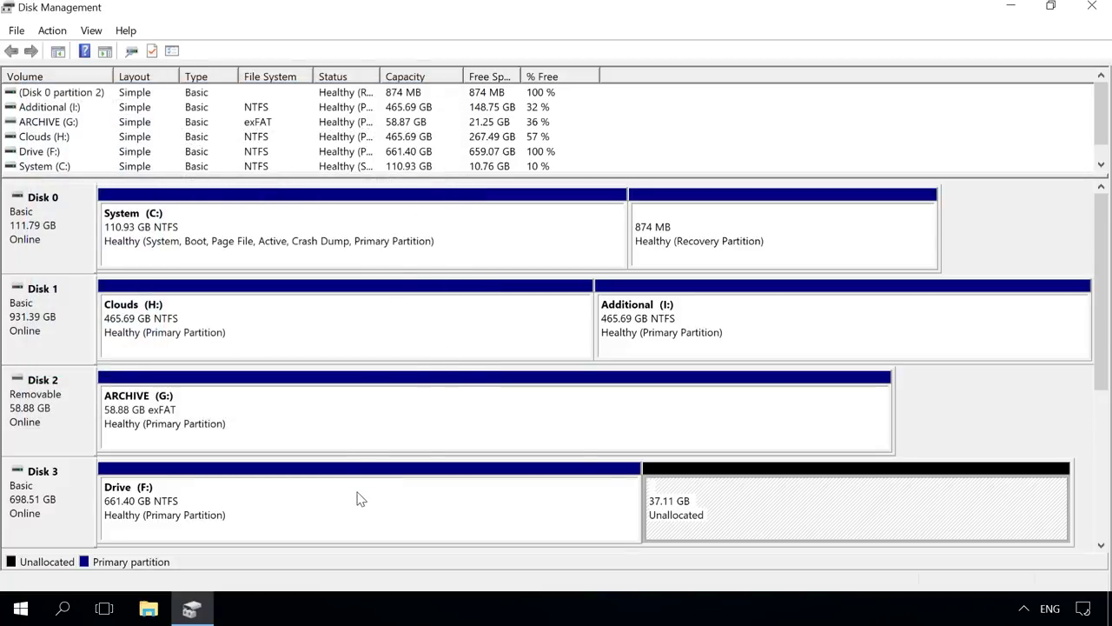
# Launch Extend Volume for the Drive (F:) partition on Disk 3.
pyautogui.rightClick(360, 498)
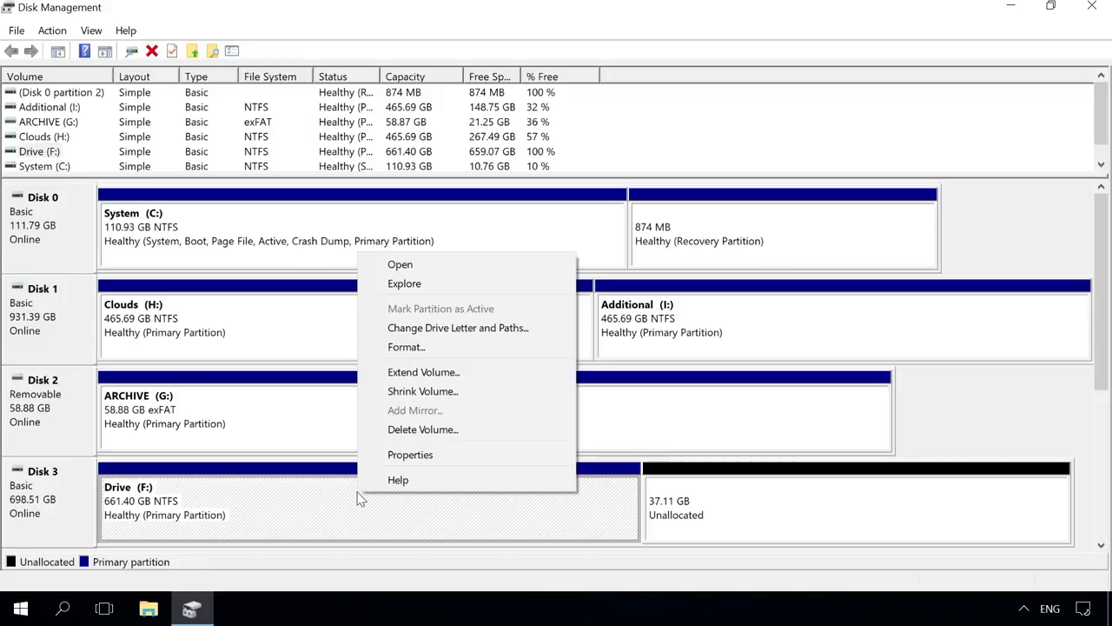
pyautogui.click(435, 372)
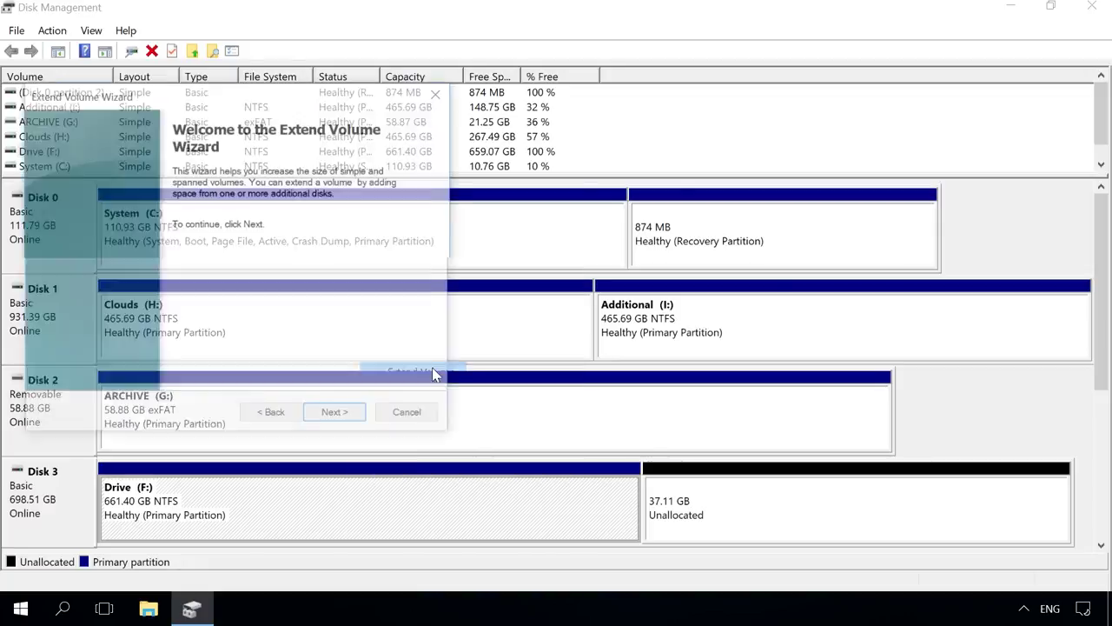